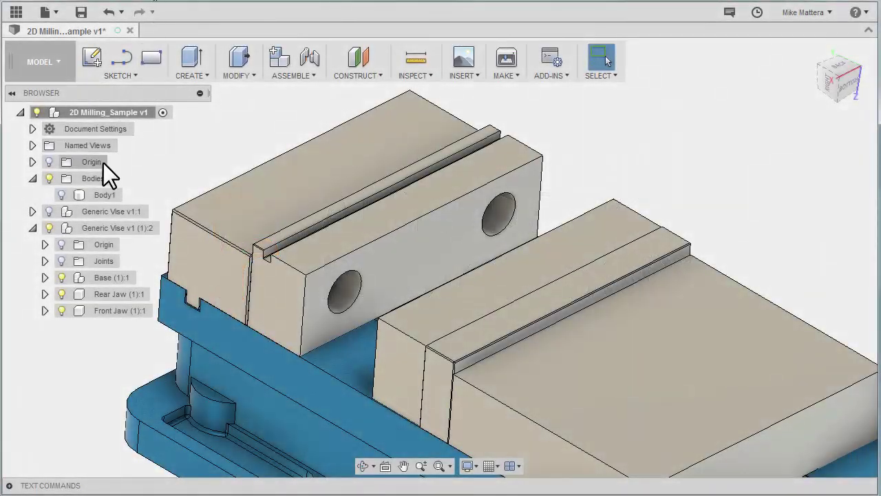
# Step: Show Body1, hide Generic Vise v1 (1):2, and orbit to the plate's pocketed top
pyautogui.click(61, 195)
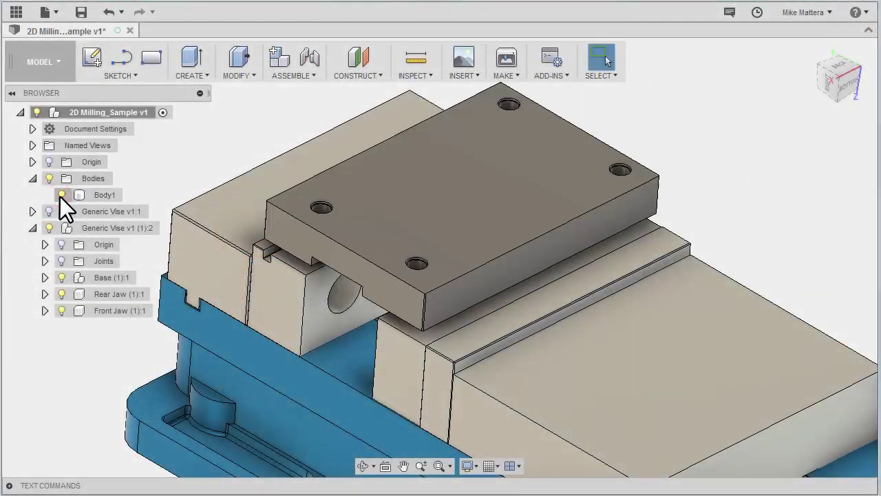
pyautogui.click(48, 229)
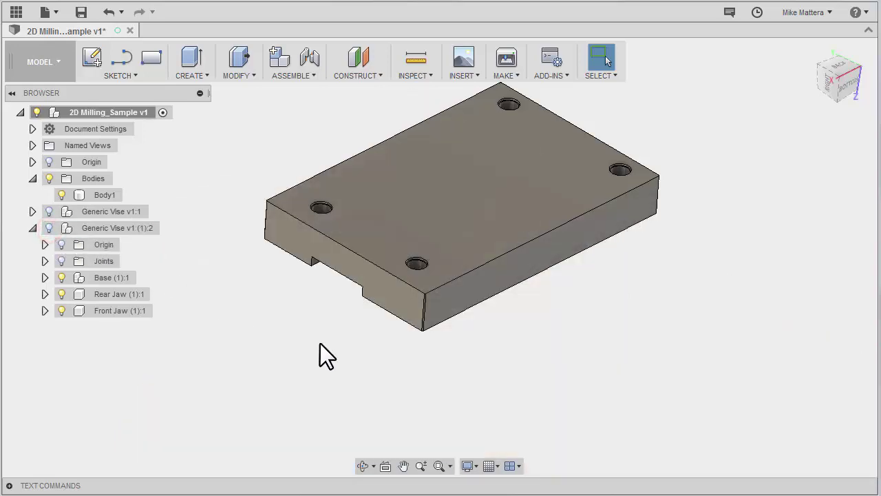
pyautogui.keyDown('shift'); pyautogui.moveTo(320, 343); pyautogui.dragTo(330, 196, button='middle'); pyautogui.keyUp('shift')
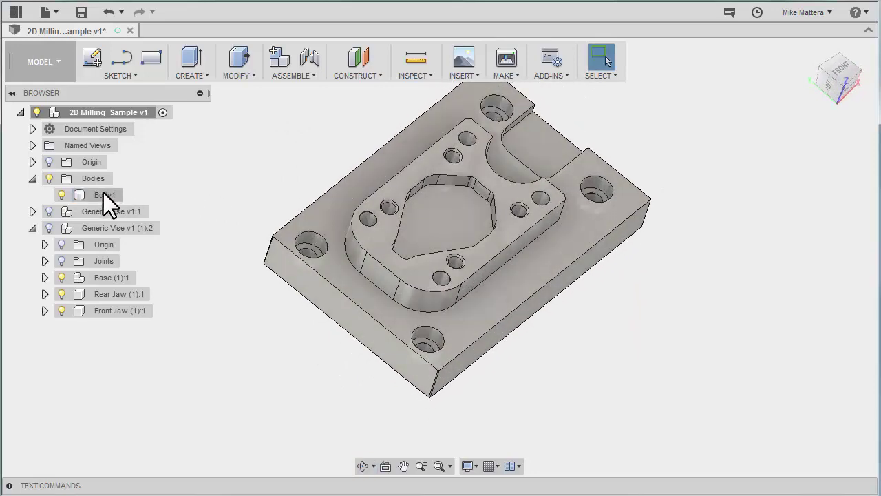
# Step: Copy Body1 and paste it in place to create the duplicate Body2
pyautogui.rightClick(103, 192)
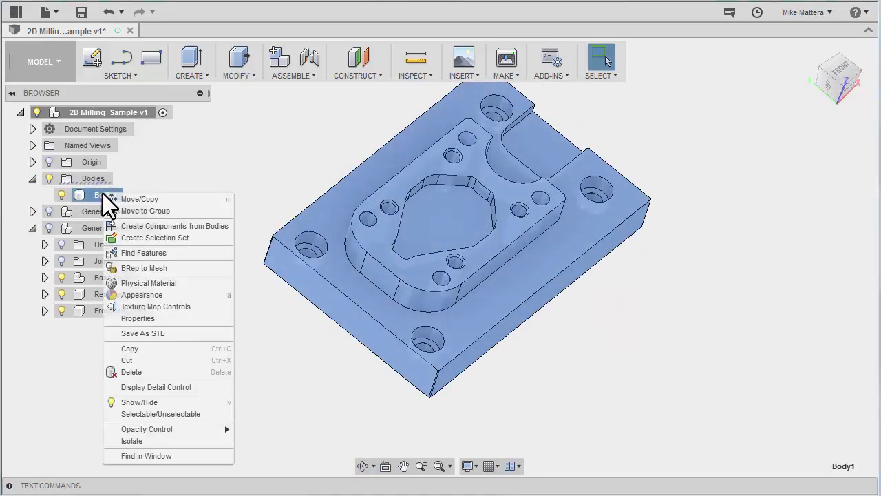
pyautogui.click(129, 349)
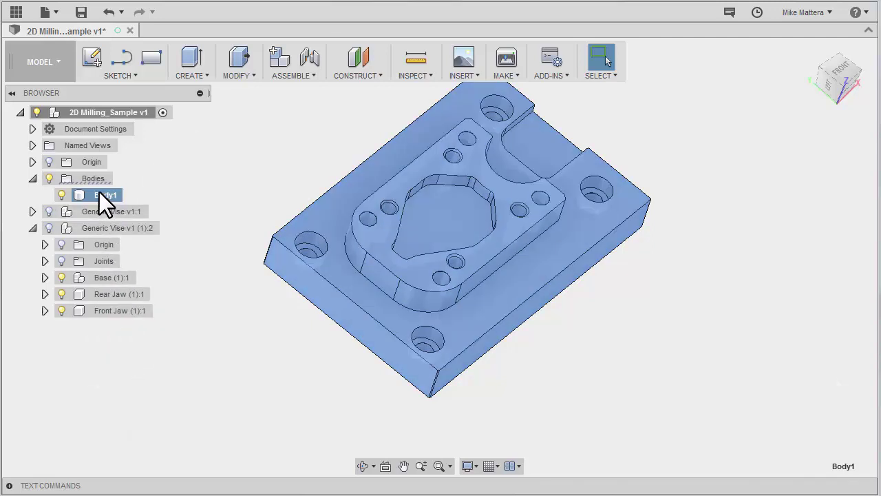
pyautogui.rightClick(99, 192)
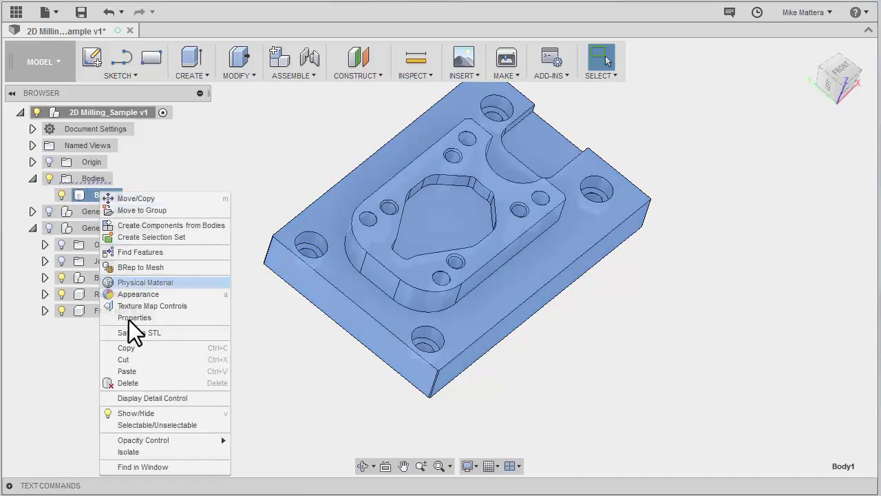
pyautogui.click(129, 371)
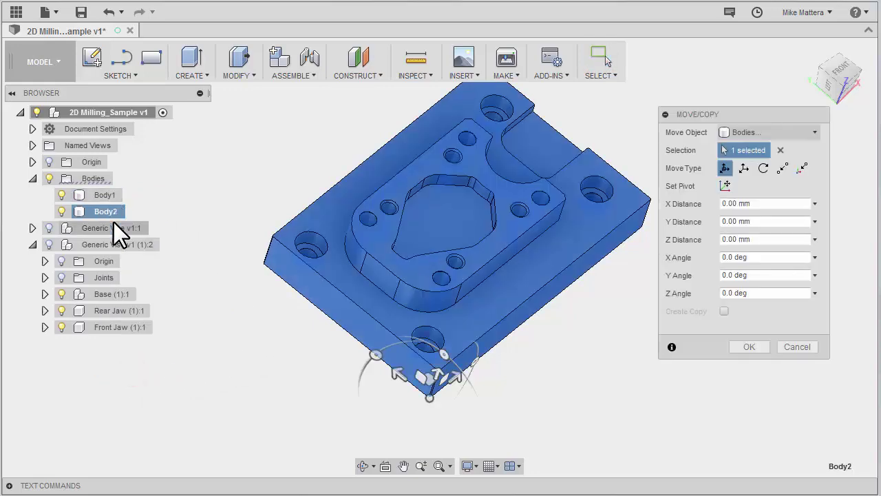
pyautogui.keyDown('ctrl'); pyautogui.click(105, 196); pyautogui.keyUp('ctrl')
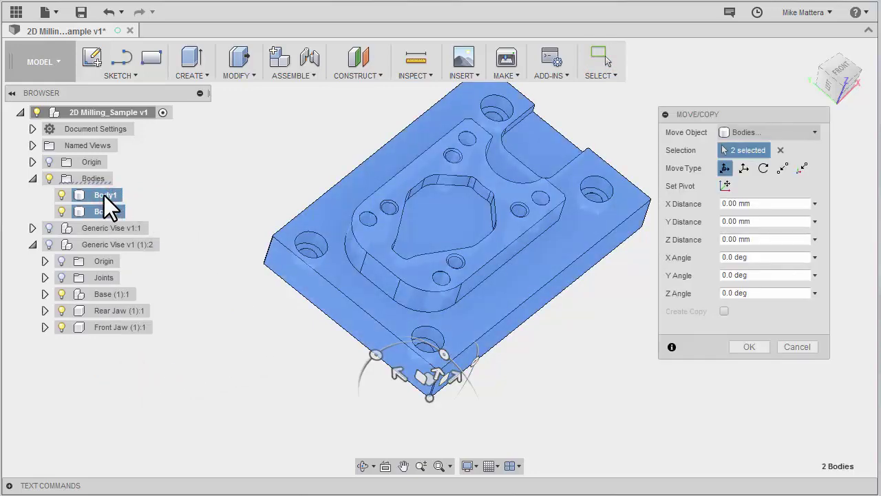
pyautogui.doubleClick(104, 195)
pyautogui.click(796, 346)
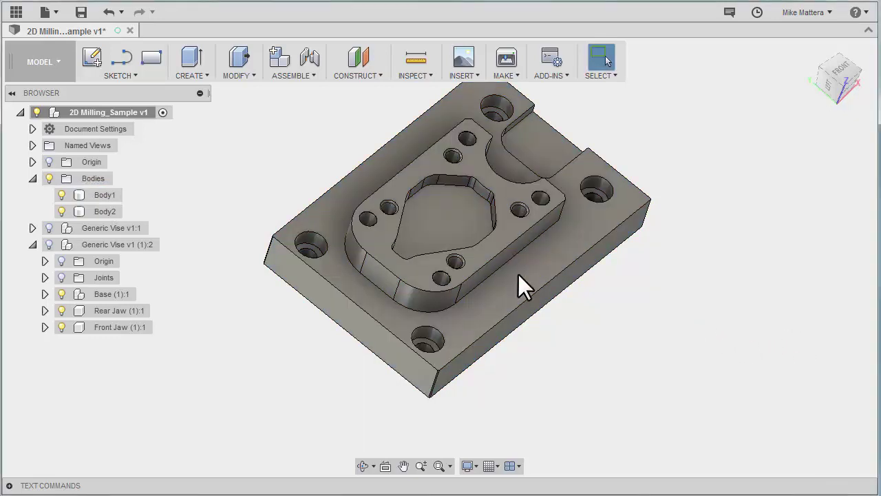
# Step: Rename Body1 to 'Part' and Body2 to 'Tool', then hide the Part body
pyautogui.click(100, 195)
pyautogui.doubleClick(100, 194)
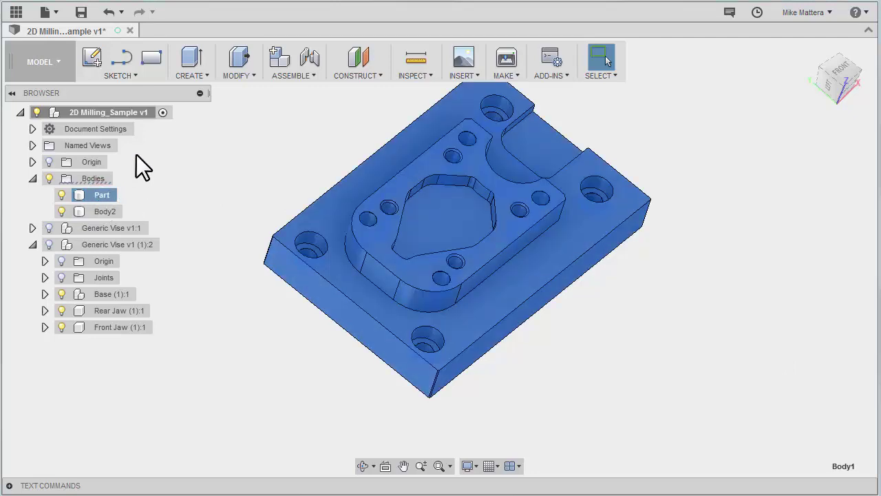
pyautogui.click(103, 211)
pyautogui.doubleClick(100, 211)
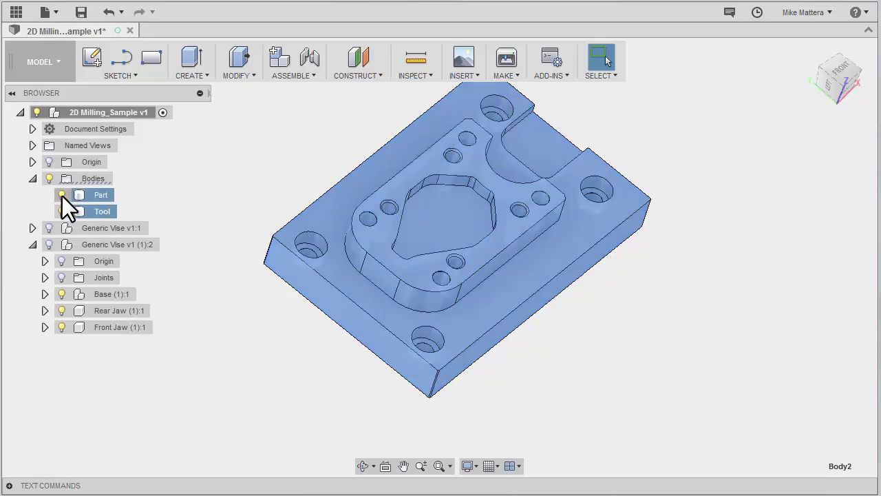
pyautogui.click(60, 194)
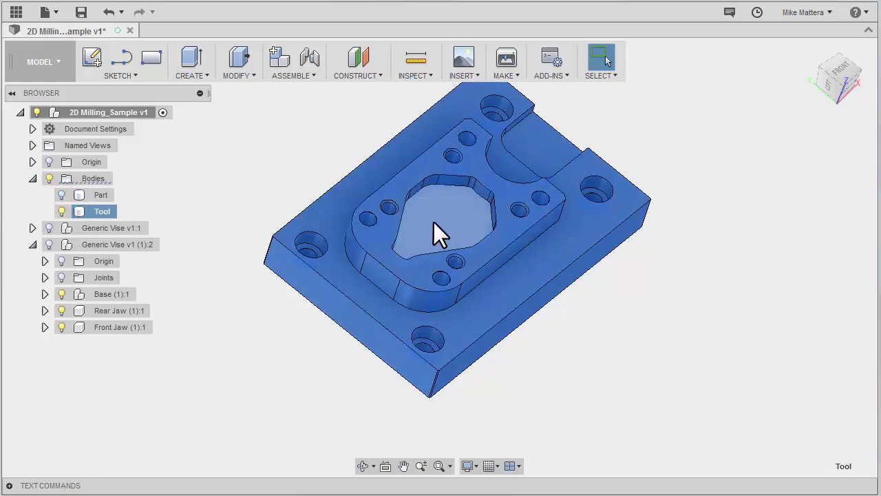
# Step: Start a new sketch on the Tool body's top face
pyautogui.click(197, 159)
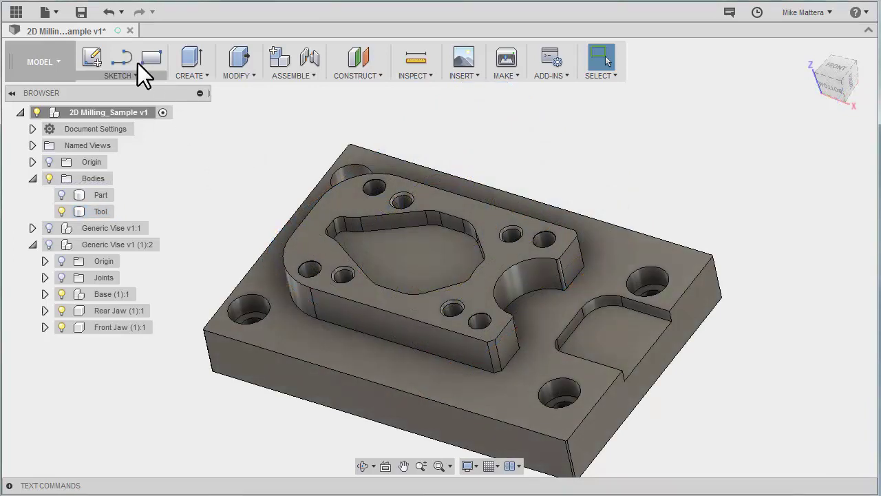
pyautogui.click(94, 58)
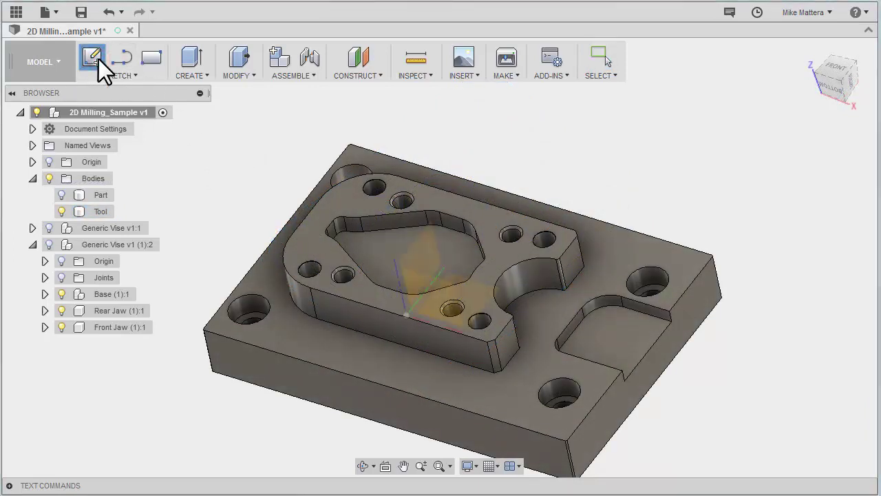
pyautogui.click(350, 201)
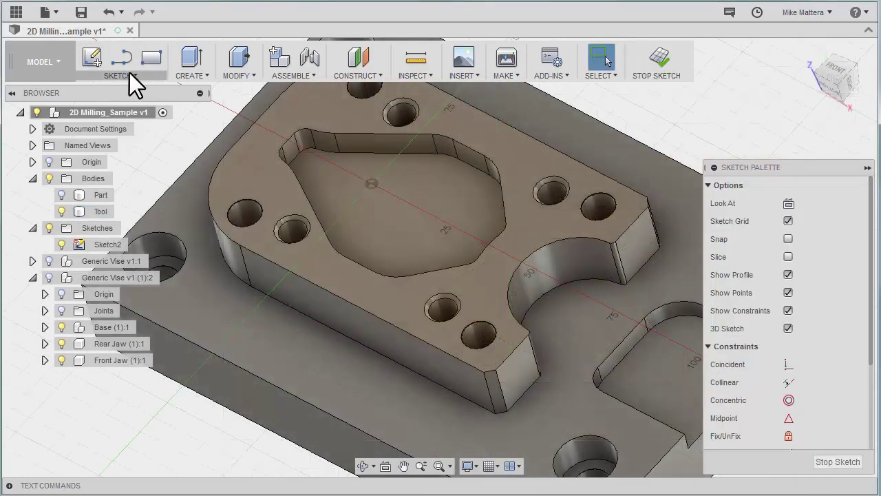
# Step: Project the top face's edges and holes into the sketch and finish it
pyautogui.click(130, 74)
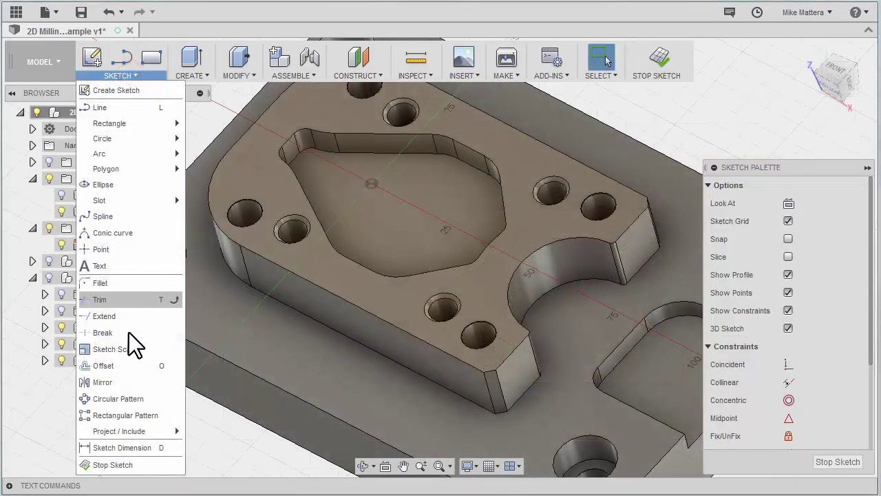
pyautogui.moveTo(141, 431)
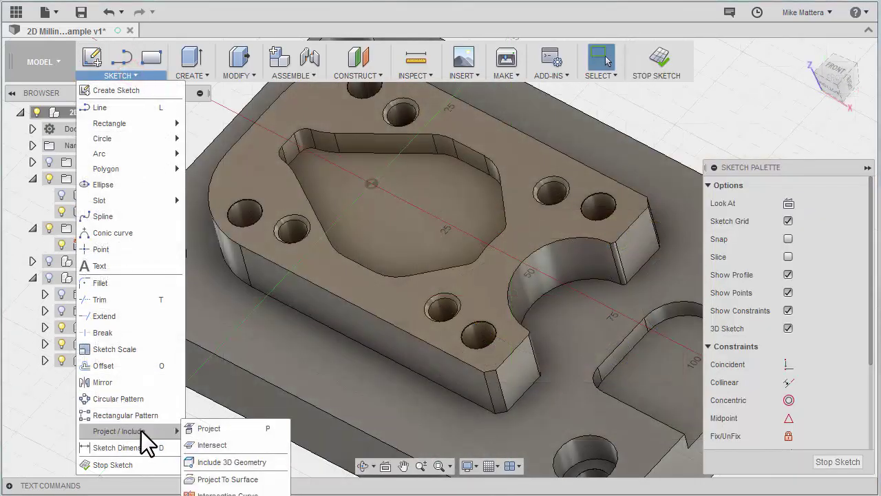
pyautogui.click(217, 427)
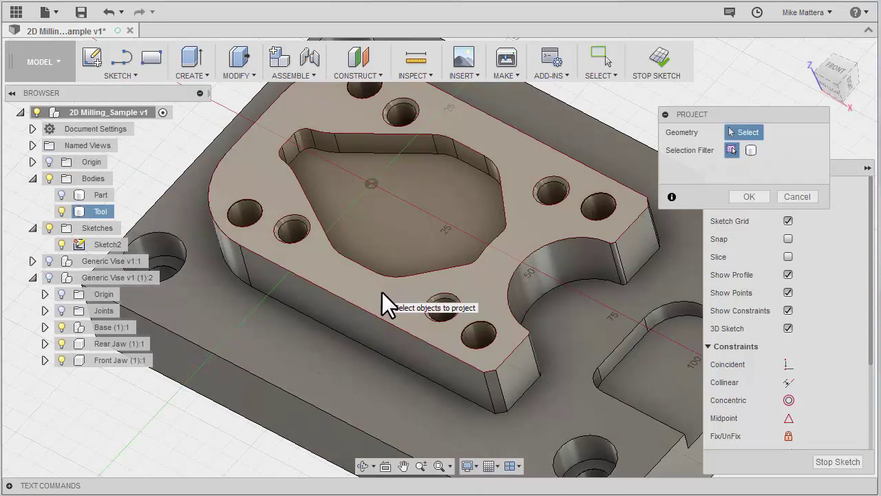
pyautogui.click(382, 293)
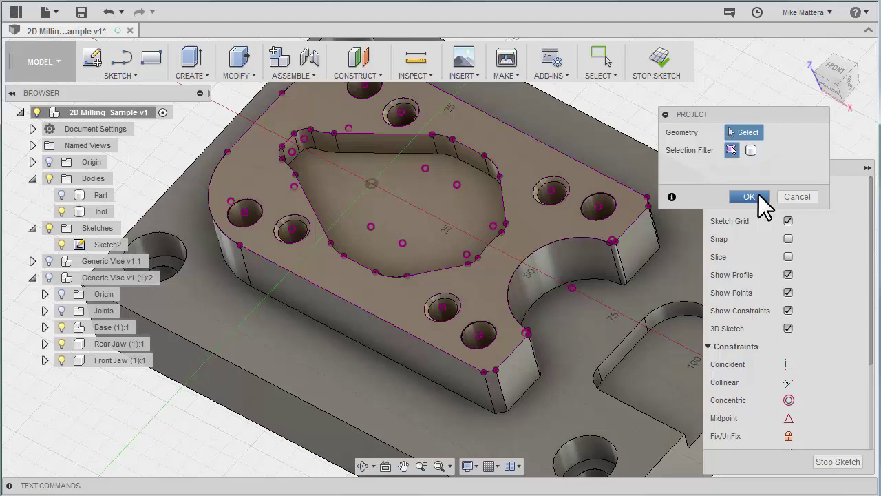
pyautogui.click(750, 196)
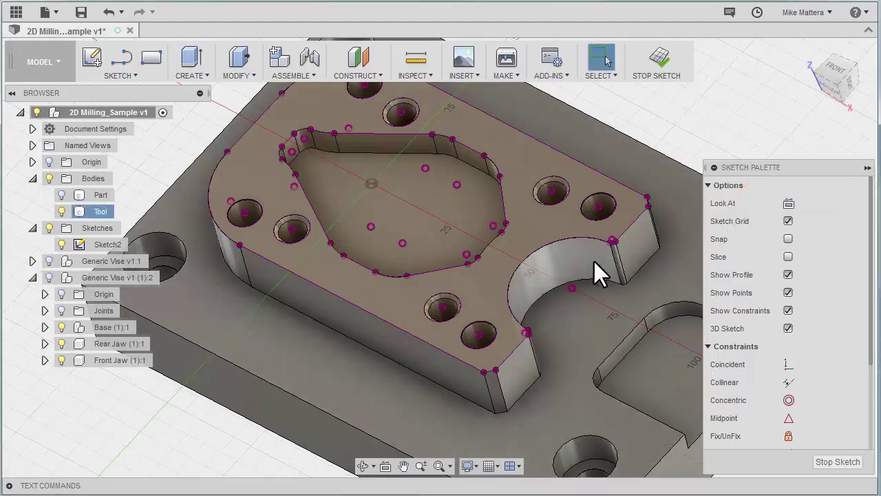
pyautogui.click(838, 461)
# Step: Hide the Tool body and select all 10 sketch profiles for an extrusion
pyautogui.click(62, 212)
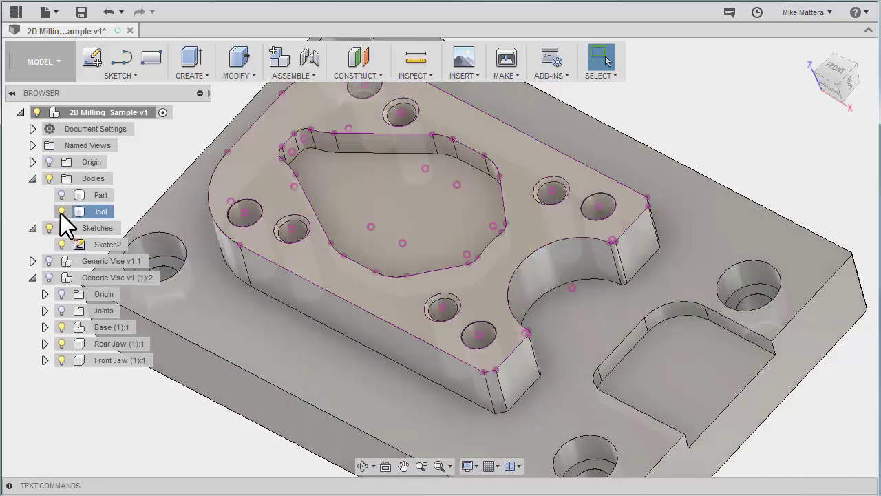
pyautogui.click(60, 212)
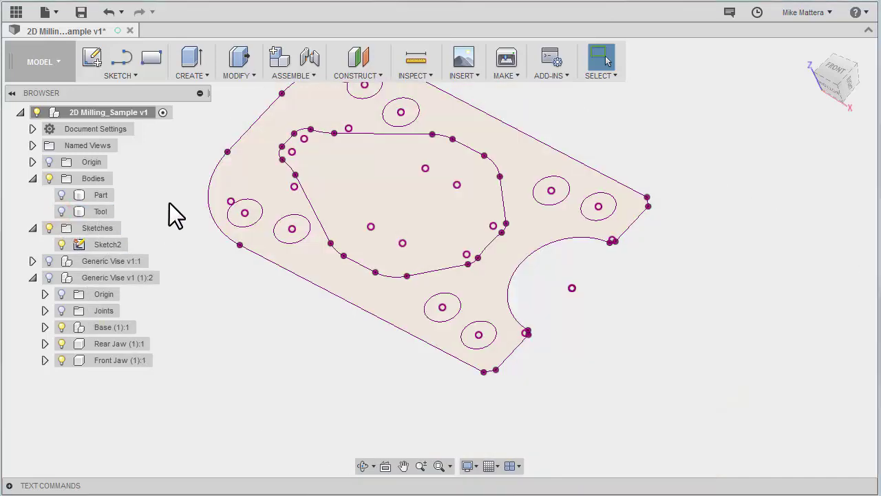
pyautogui.click(192, 63)
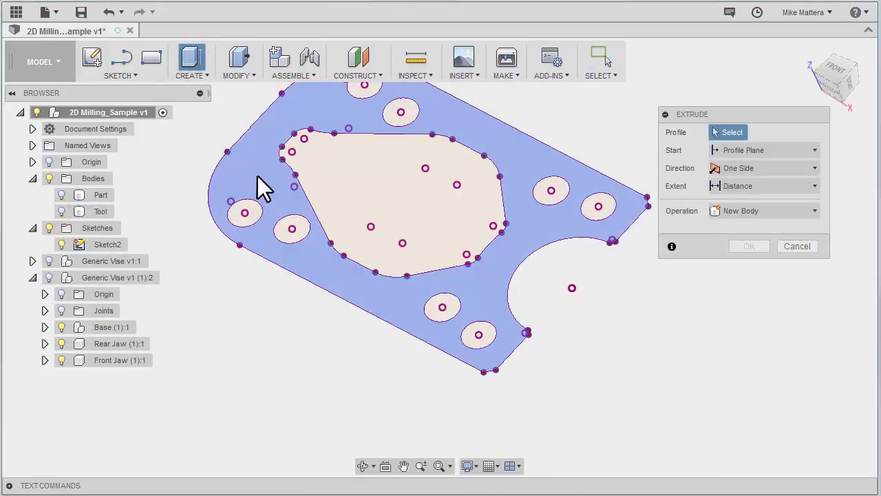
pyautogui.click(261, 180)
pyautogui.click(360, 88)
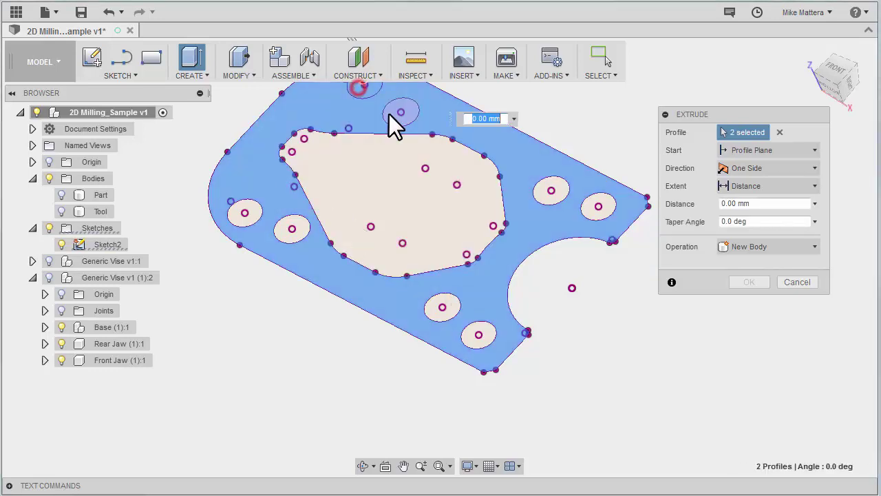
pyautogui.click(394, 113)
pyautogui.click(325, 167)
pyautogui.click(286, 231)
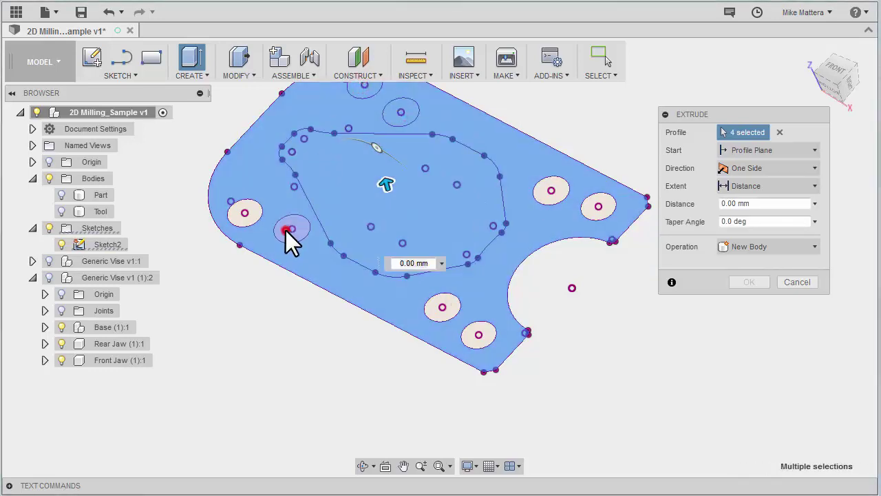
pyautogui.click(252, 217)
pyautogui.click(438, 308)
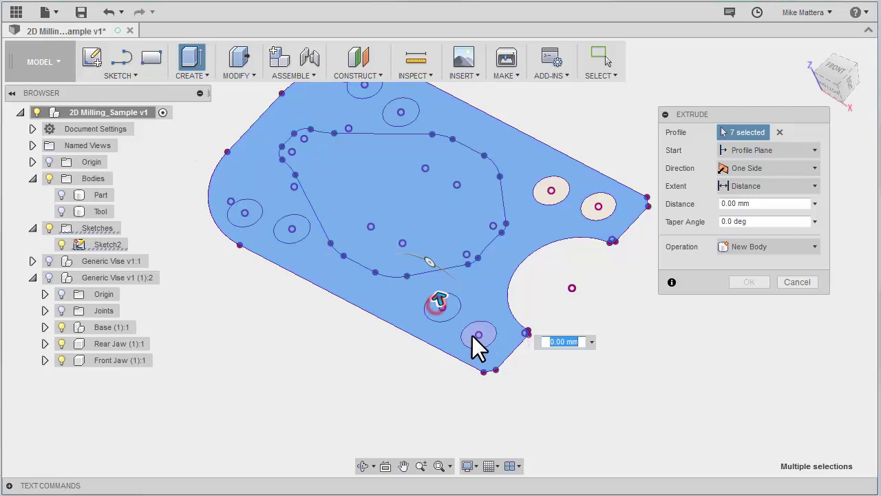
pyautogui.click(472, 336)
pyautogui.click(551, 184)
pyautogui.click(603, 210)
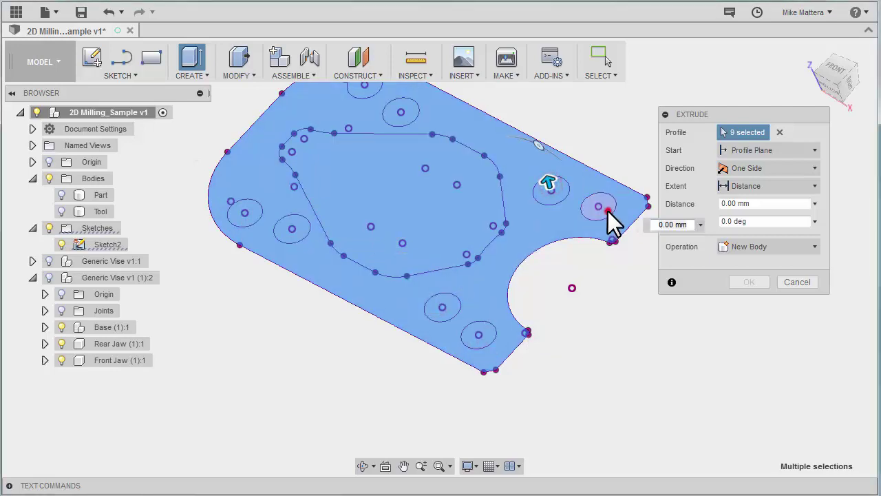
# Step: Extrude the profiles −25 mm with the Join operation into the Tool body and inspect it
pyautogui.moveTo(592, 199); pyautogui.dragTo(607, 269)
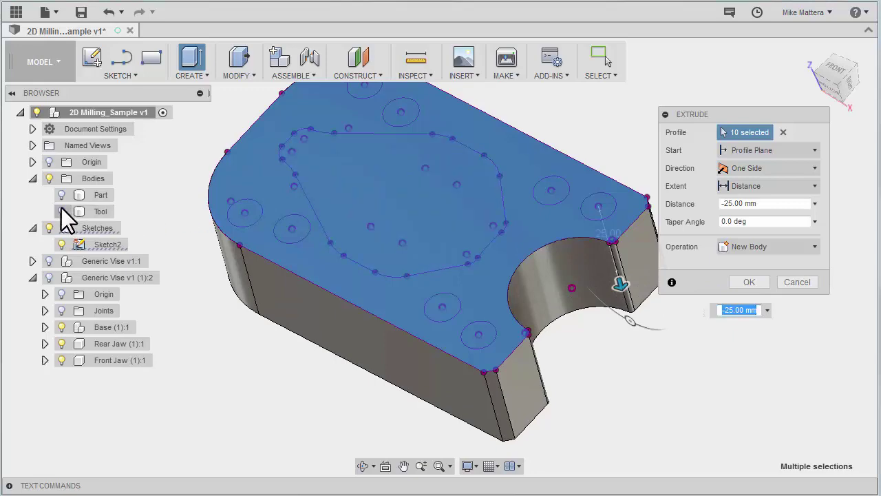
pyautogui.click(62, 210)
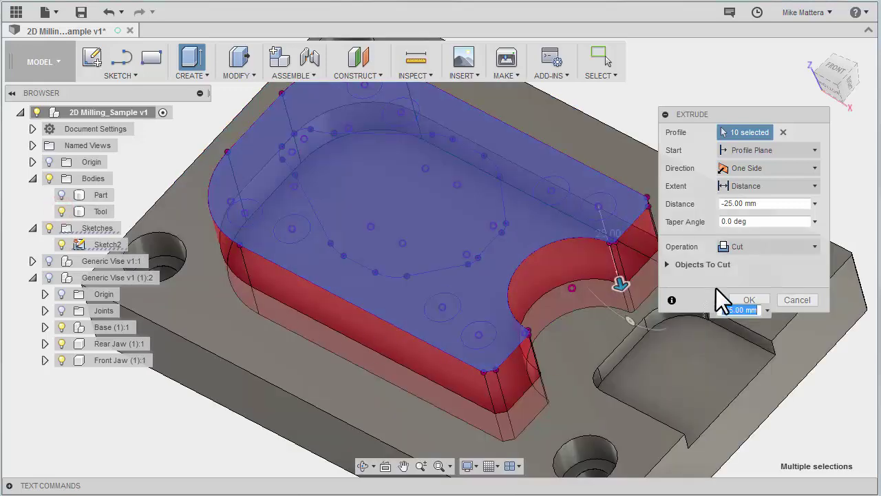
pyautogui.click(746, 246)
pyautogui.click(747, 263)
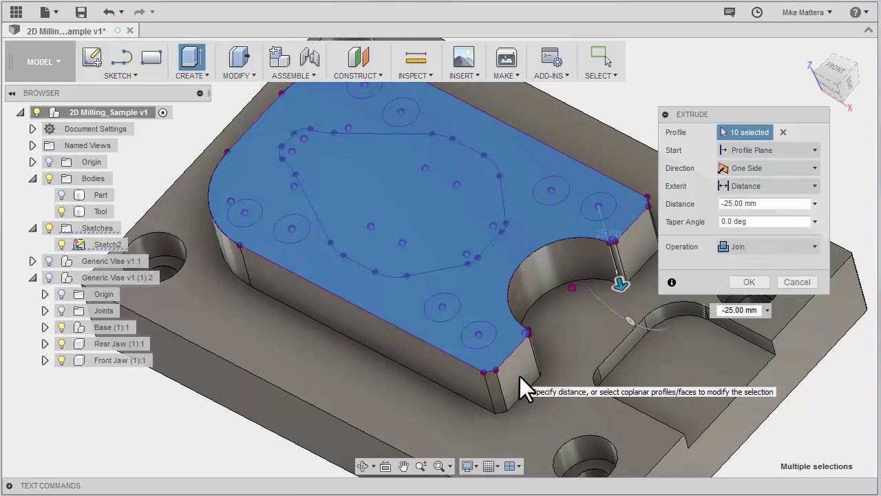
pyautogui.click(749, 281)
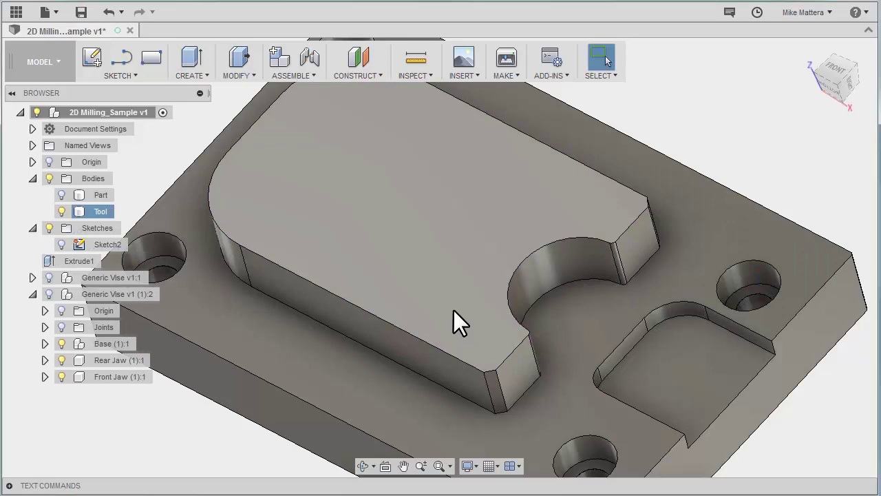
pyautogui.keyDown('shift'); pyautogui.moveTo(448, 302); pyautogui.dragTo(440, 275, button='middle'); pyautogui.keyUp('shift')
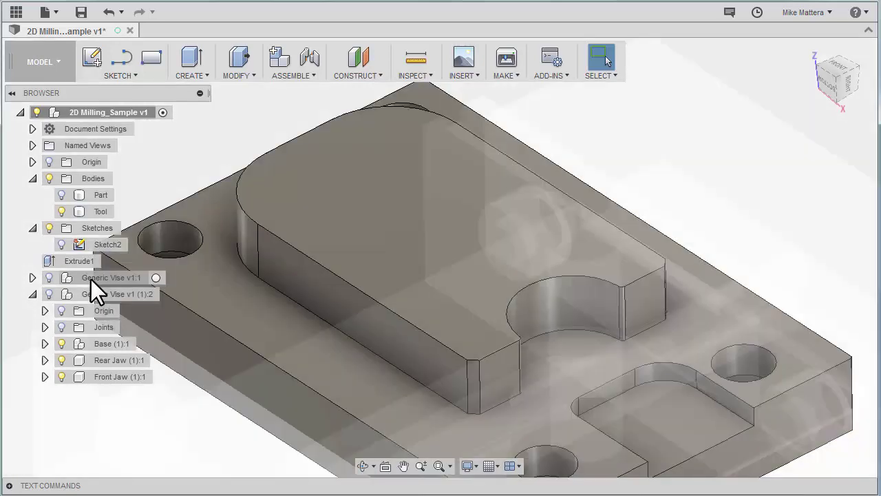
# Step: Rename the first vise component to 'Vise - First Setup'
pyautogui.click(91, 280)
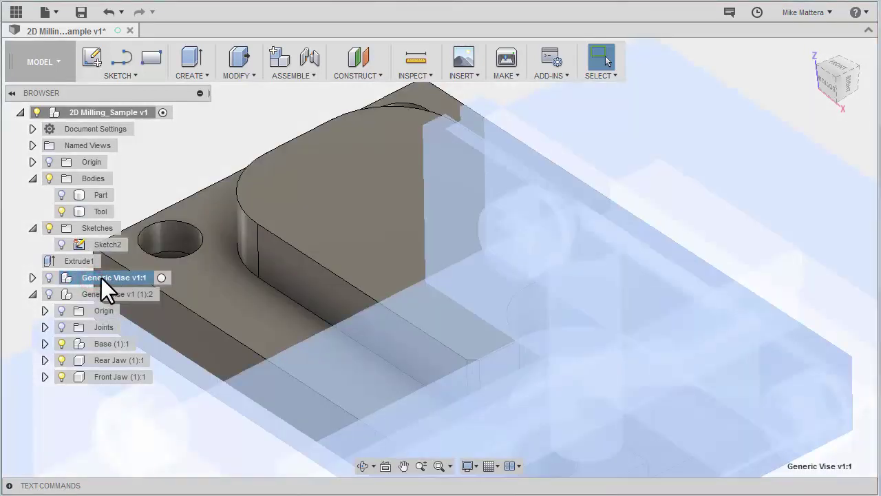
pyautogui.doubleClick(101, 278)
pyautogui.write('Vise - First Setup')
pyautogui.click(113, 295)
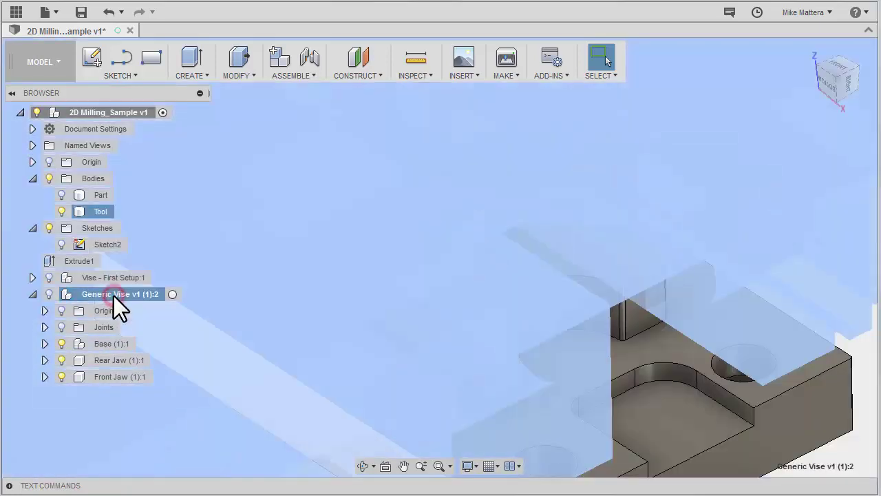
# Step: Rename the second vise component to 'Vise - 2nd Setup', correcting the typo
pyautogui.doubleClick(111, 296)
pyautogui.write('Vise - 2hn Setup')
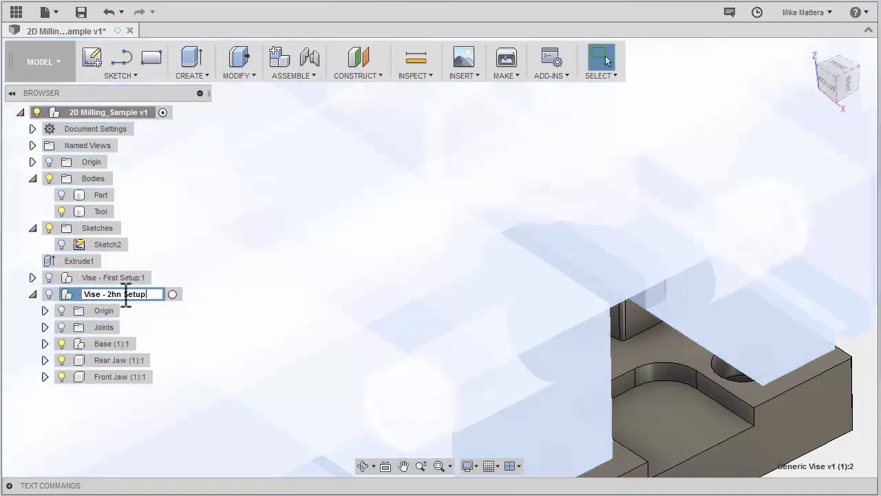
pyautogui.click(120, 294)
pyautogui.press('BackSpace')
pyautogui.press('BackSpace')
pyautogui.write('nd')
pyautogui.press('Return')
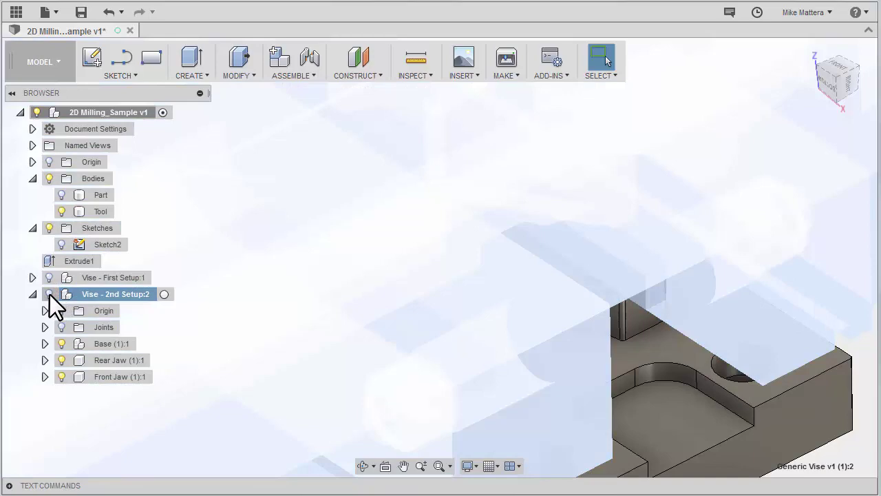
# Step: Show Vise - 2nd Setup and orbit and zoom in on its soft jaws
pyautogui.click(49, 294)
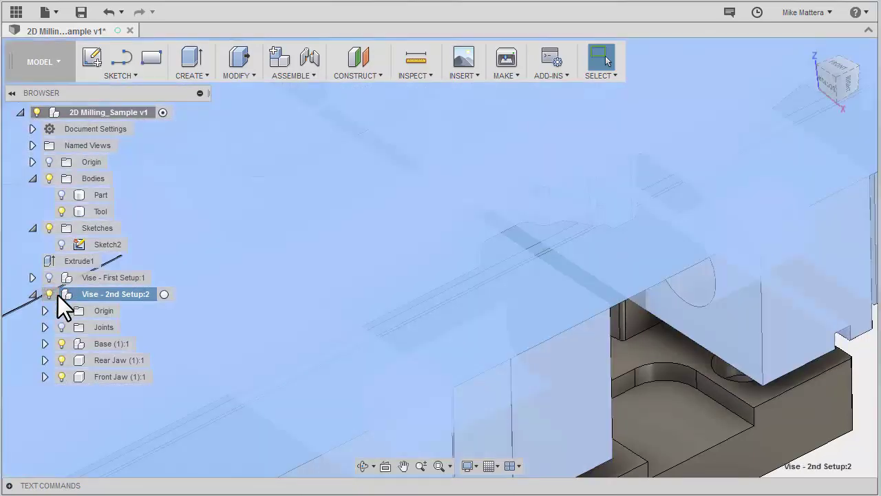
pyautogui.scroll(-10, 252, 253)
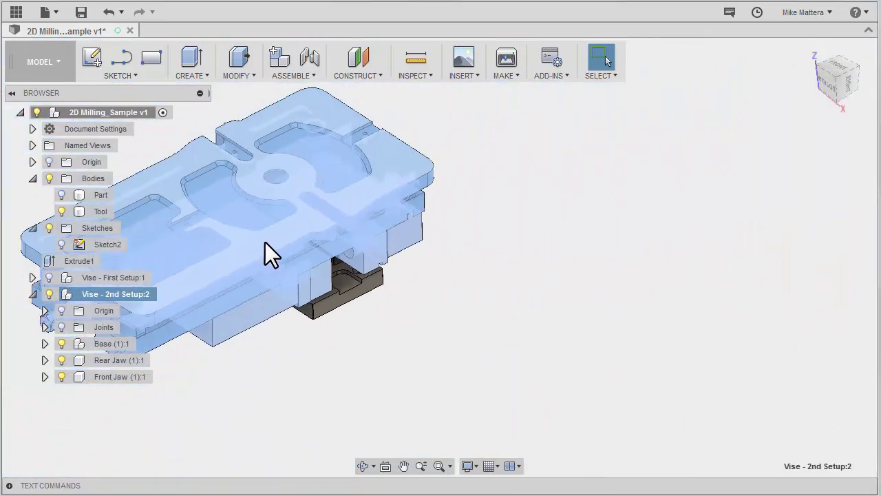
pyautogui.click(512, 370)
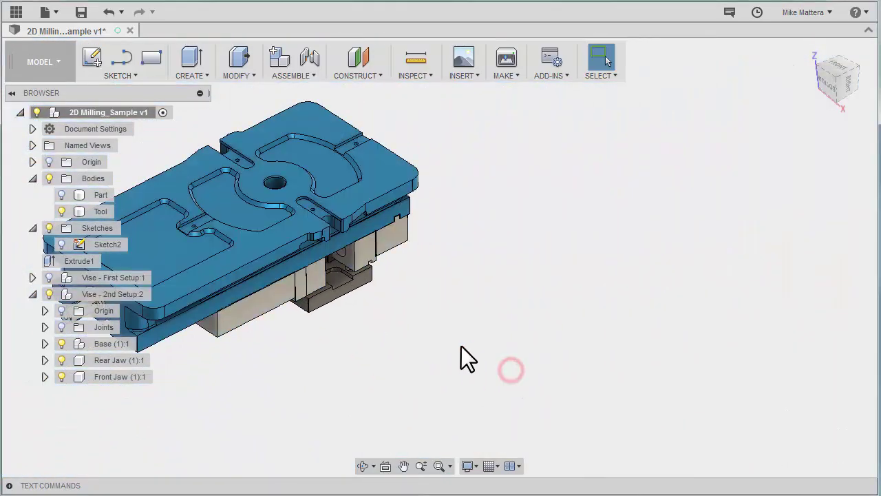
pyautogui.keyDown('shift'); pyautogui.moveTo(462, 347); pyautogui.dragTo(463, 231, button='middle'); pyautogui.keyUp('shift')
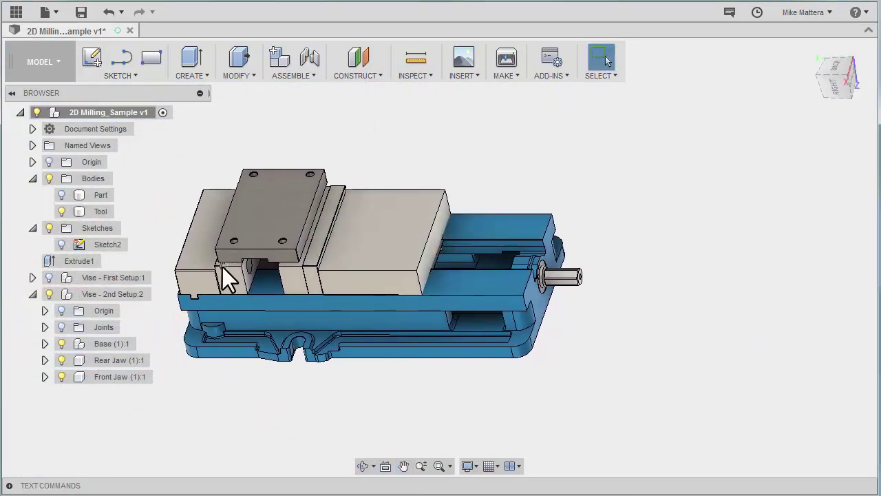
pyautogui.scroll(5, 202, 237)
pyautogui.scroll(2, 215, 243)
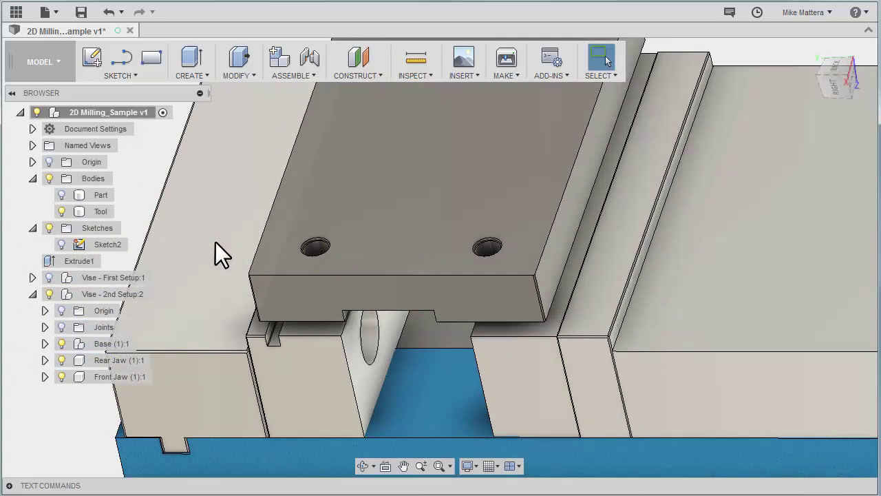
# Step: Cut the first soft jaw with the Tool body using Combine with the Cut operation
pyautogui.click(250, 73)
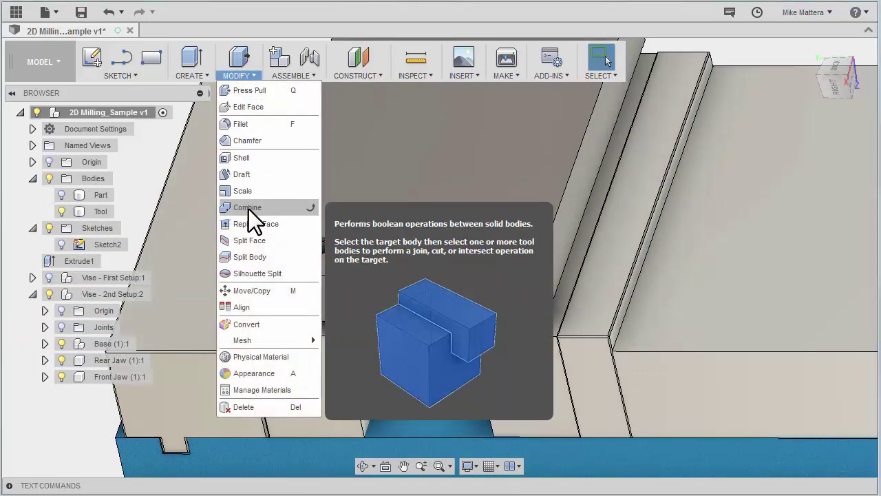
pyautogui.click(249, 208)
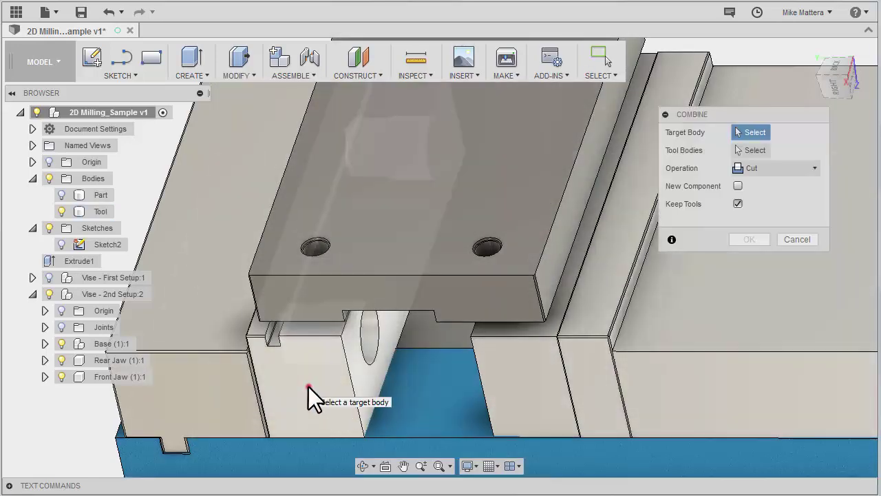
pyautogui.click(308, 387)
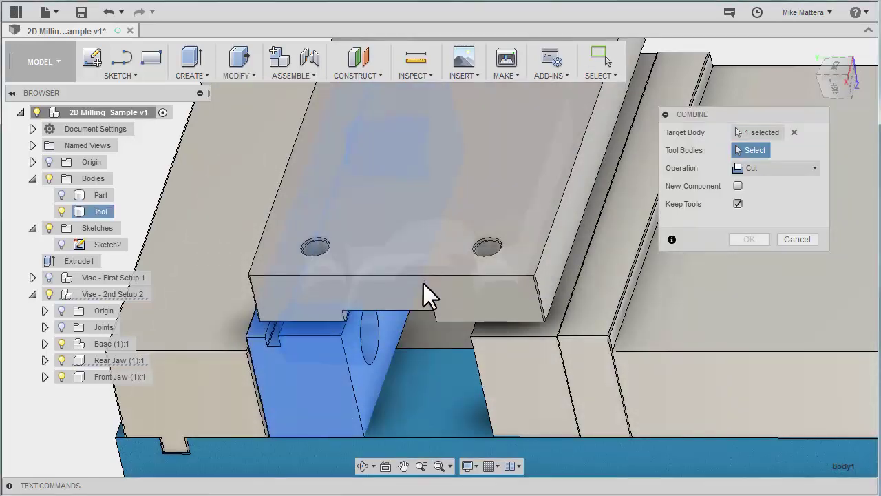
pyautogui.click(424, 283)
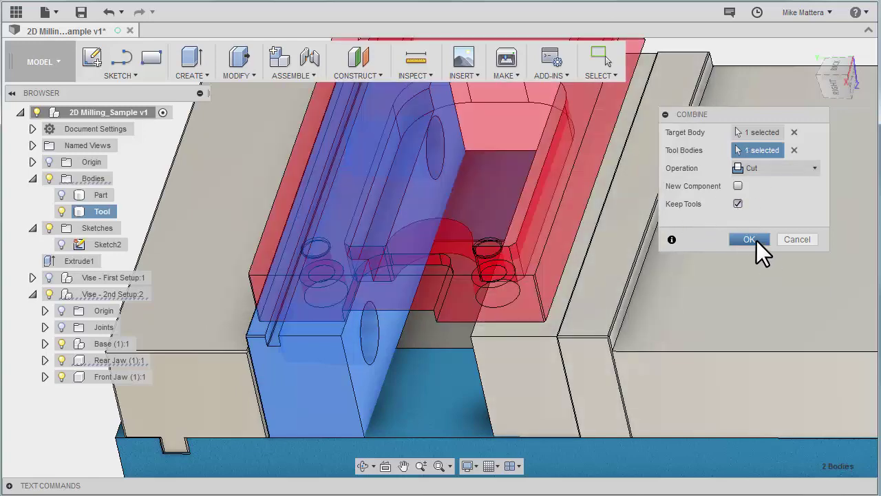
pyautogui.click(756, 240)
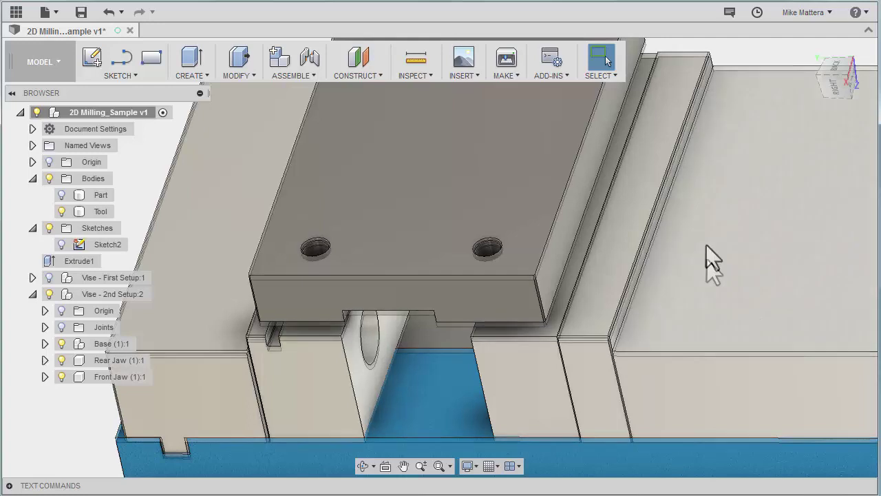
# Step: Repeat the Combine Cut on the other soft jaw using the Tool body
pyautogui.rightClick(707, 259)
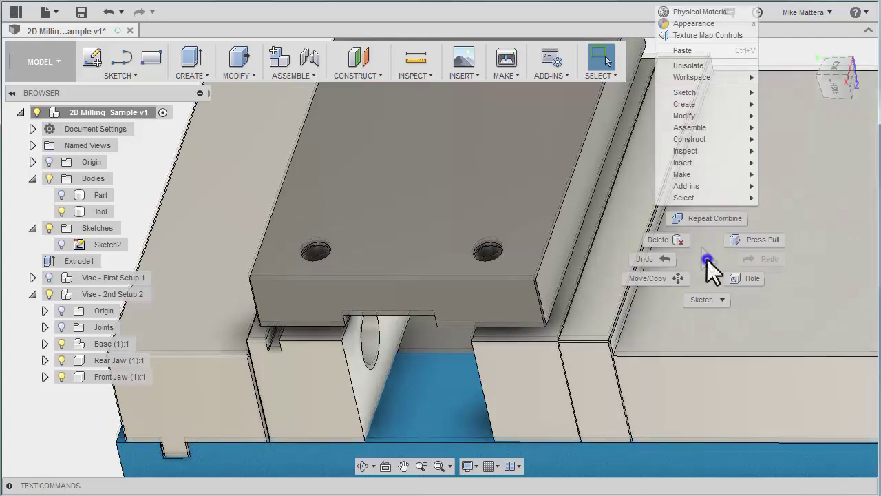
pyautogui.click(702, 217)
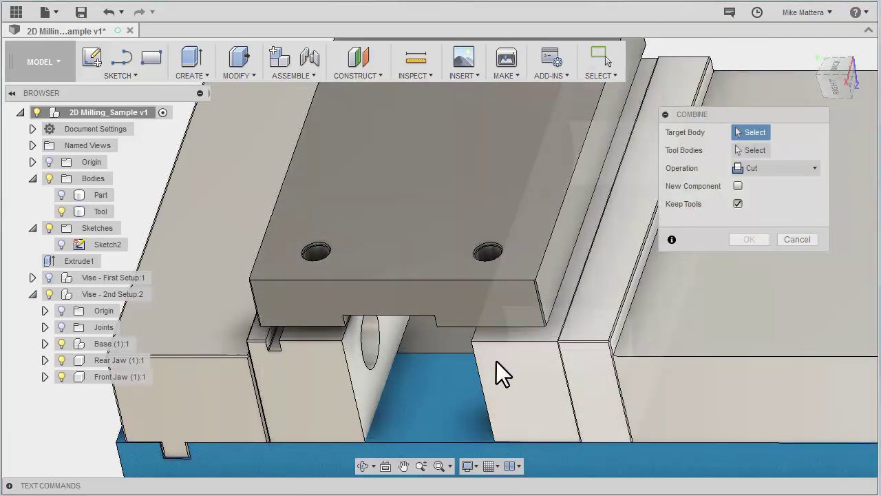
pyautogui.click(495, 360)
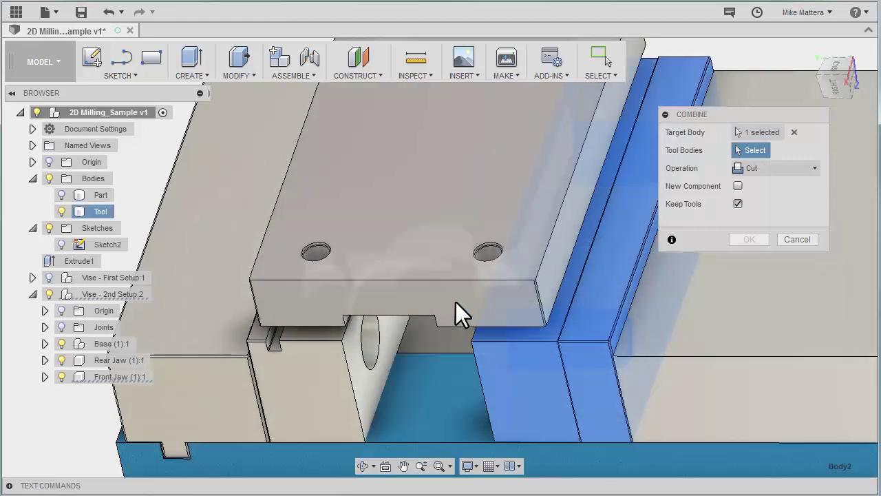
pyautogui.click(456, 304)
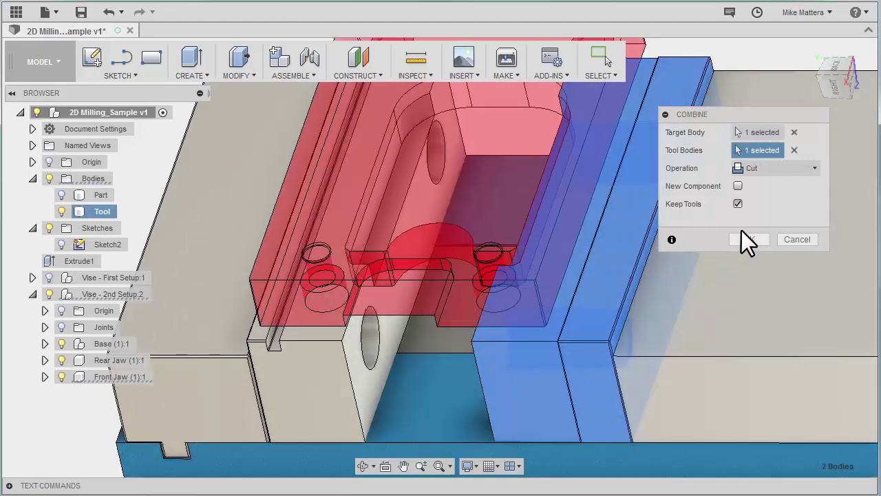
pyautogui.click(749, 239)
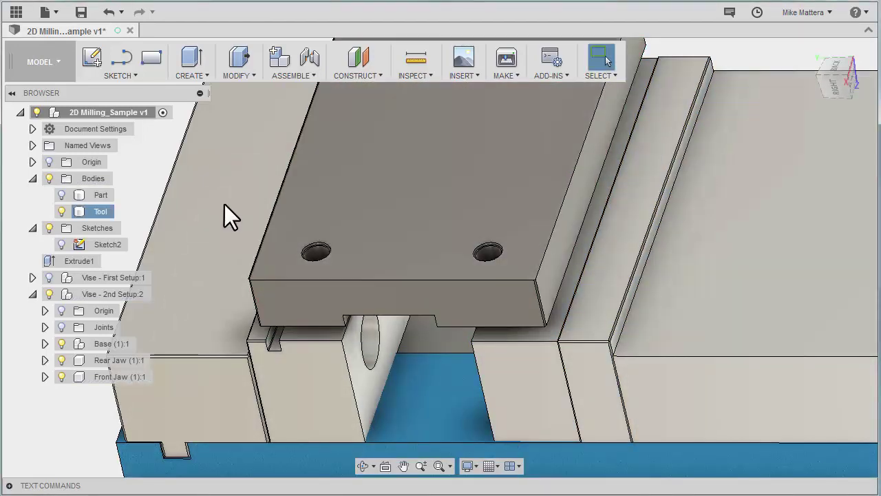
# Step: Hide the Tool body and return to the home view of the cut jaws
pyautogui.click(62, 211)
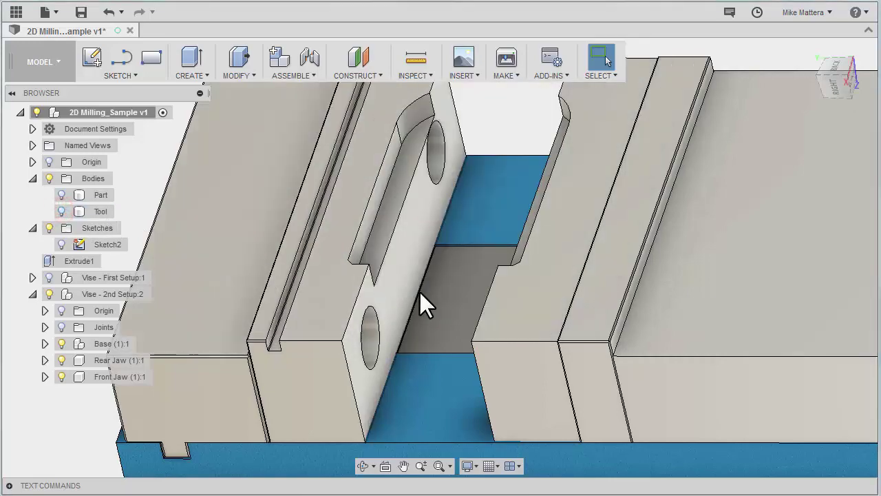
pyautogui.moveTo(438, 292)
pyautogui.keyDown('shift'); pyautogui.mouseDown(button='middle')
pyautogui.moveTo(448, 281)
pyautogui.moveTo(485, 325)
pyautogui.moveTo(435, 314)
pyautogui.moveTo(434, 278)
pyautogui.moveTo(439, 298)
pyautogui.mouseUp(button='middle'); pyautogui.keyUp('shift')
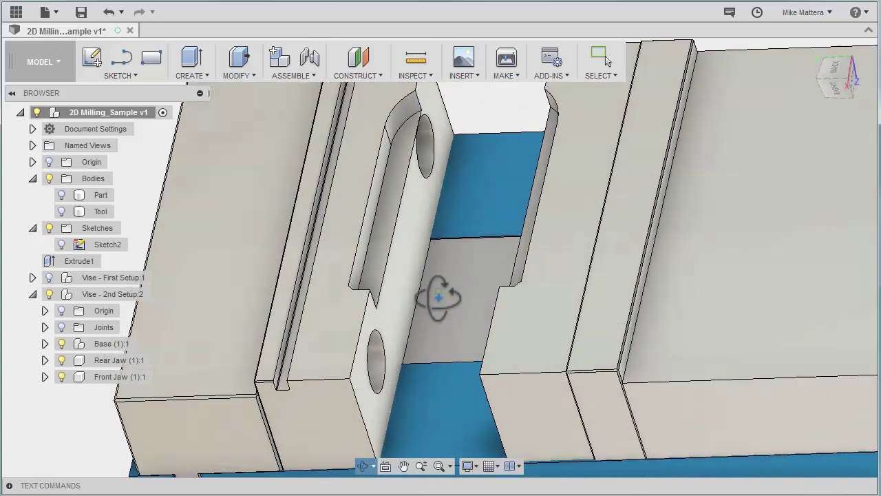
pyautogui.press('F6')
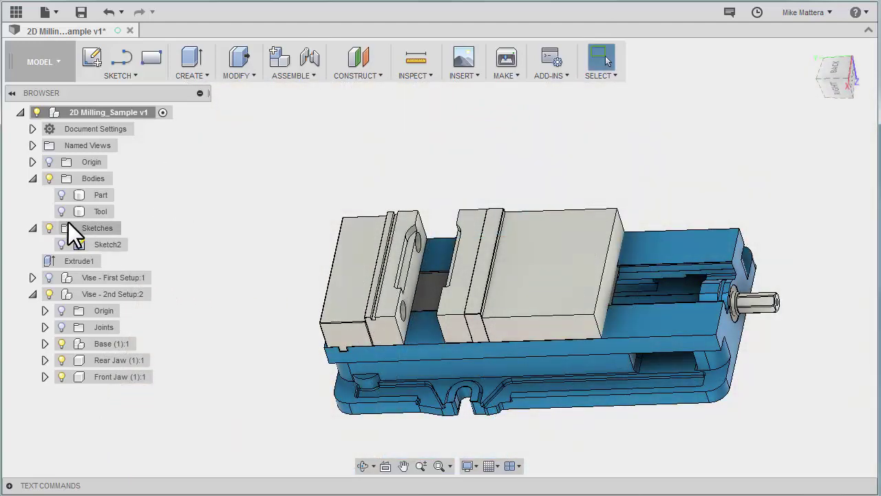
# Step: Show the Part, hide Vise - 2nd Setup, show Vise - First Setup, and orbit to view
pyautogui.click(61, 195)
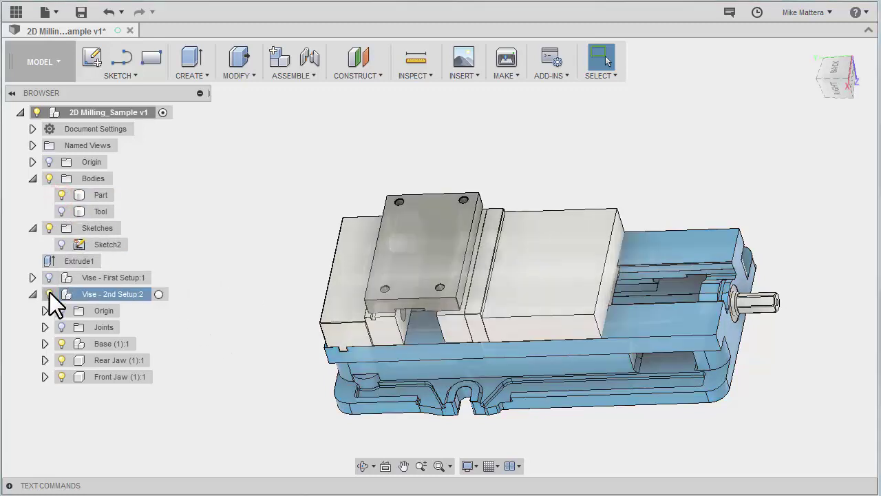
pyautogui.click(50, 293)
pyautogui.click(49, 277)
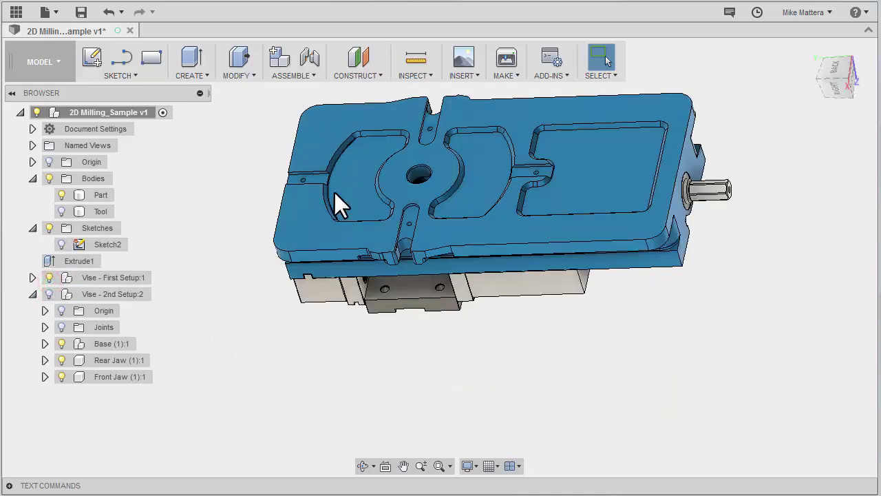
pyautogui.keyDown('shift'); pyautogui.moveTo(335, 192); pyautogui.dragTo(341, 261, button='middle'); pyautogui.keyUp('shift')
pyautogui.moveTo(309, 390); pyautogui.dragTo(301, 391)
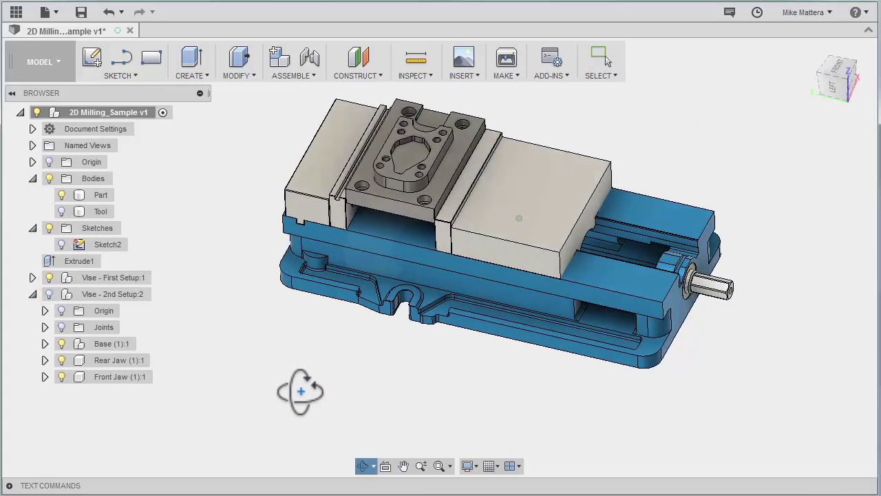
pyautogui.press('Escape')
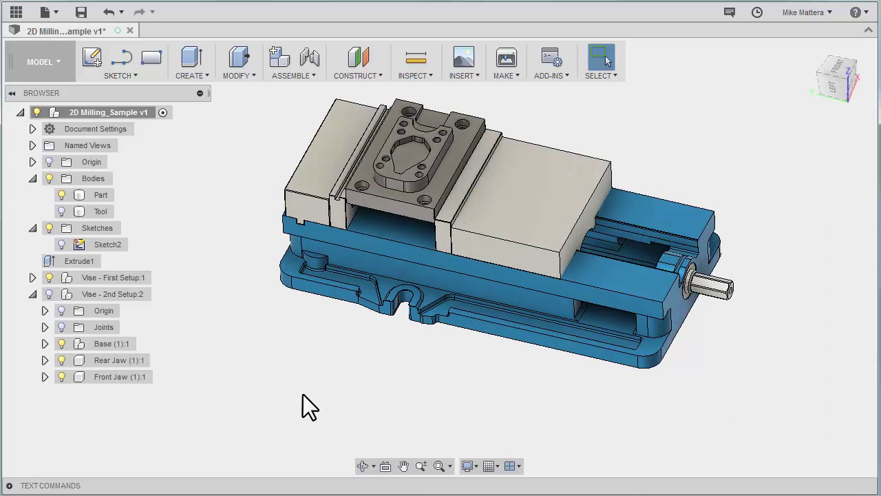